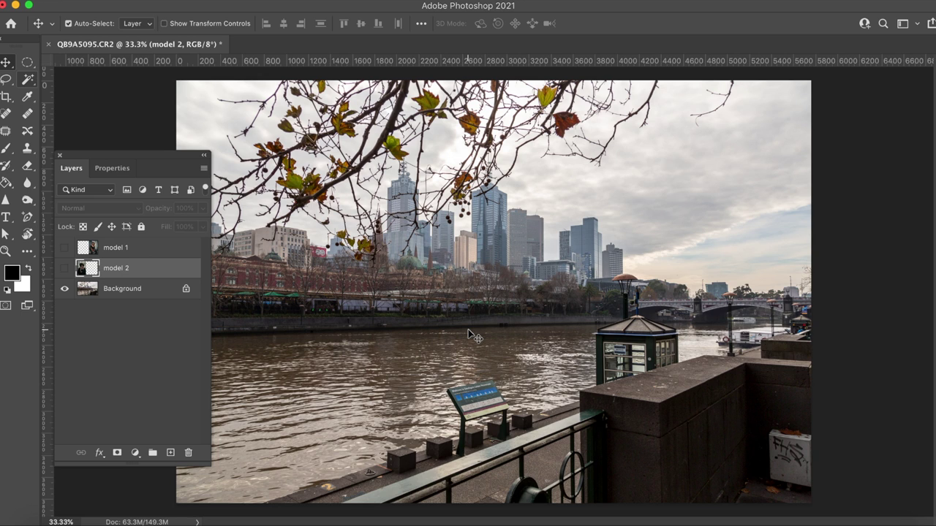
# - Show the model 1 photo over the right half of the city scene and make it the active layer
pyautogui.click(65, 248)
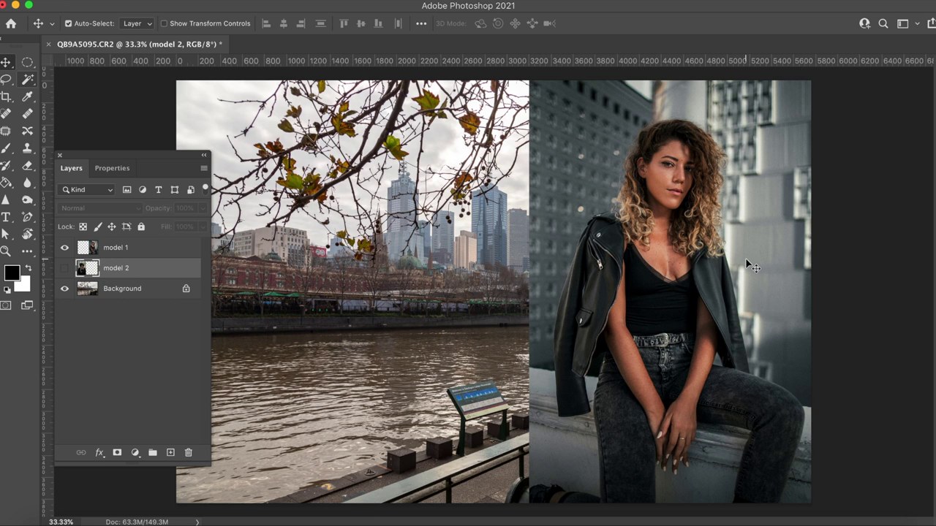
pyautogui.click(150, 248)
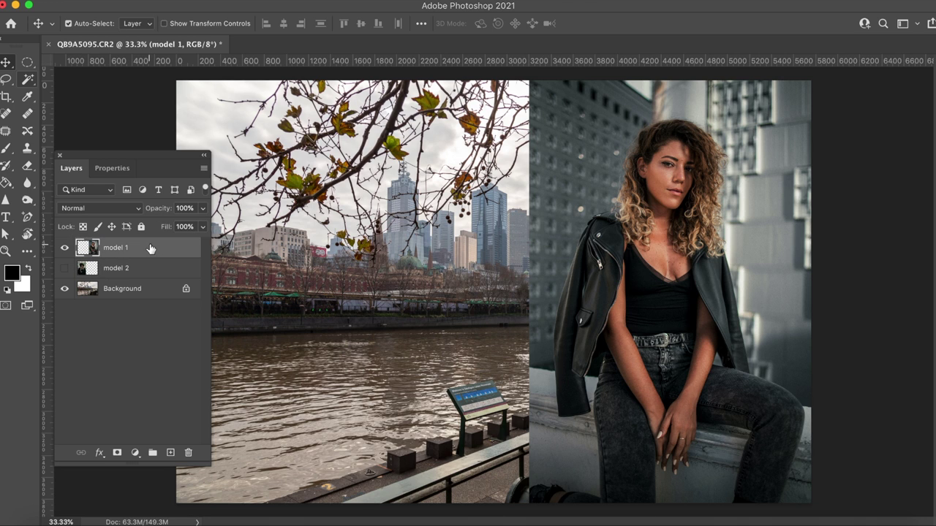
pyautogui.click(109, 170)
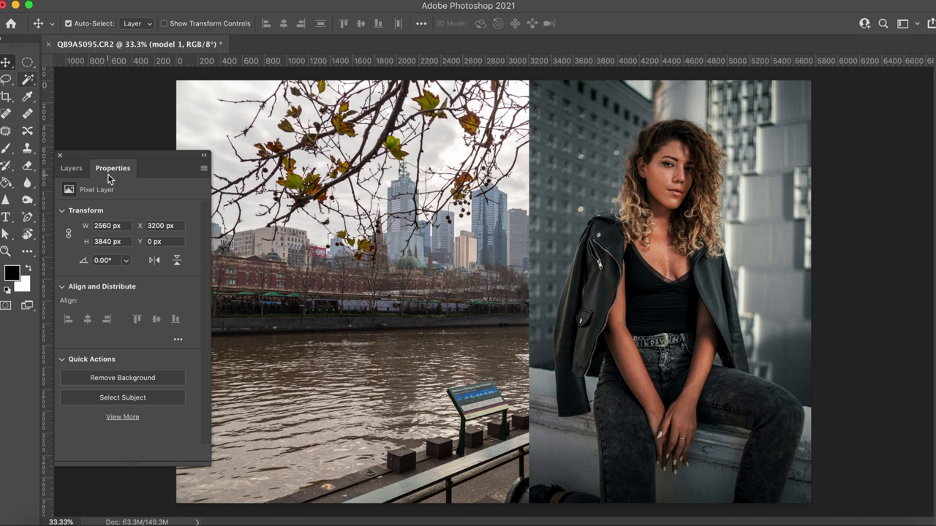
# - Apply Remove Background to the seated woman in the leather jacket
pyautogui.click(112, 381)
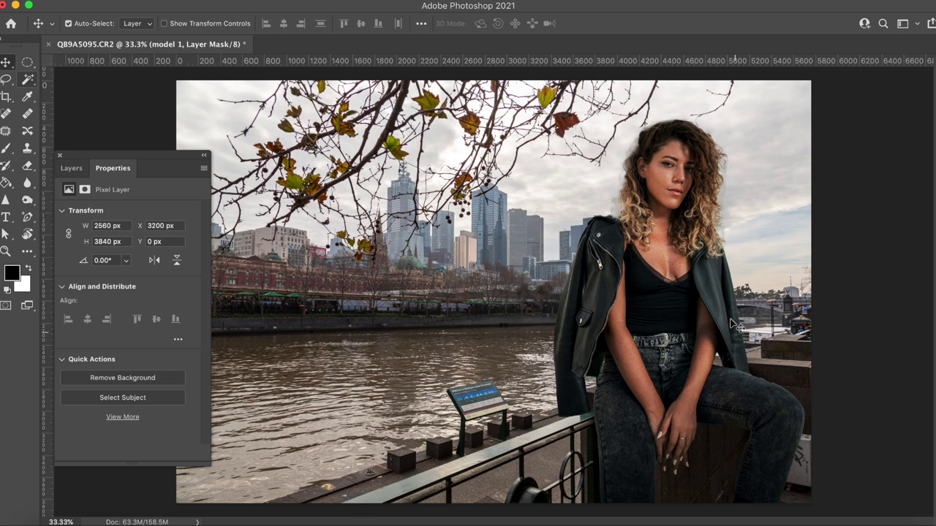
# - With the Brush tool active, feather model 1's layer mask to 5.3 px at full density
pyautogui.click(72, 168)
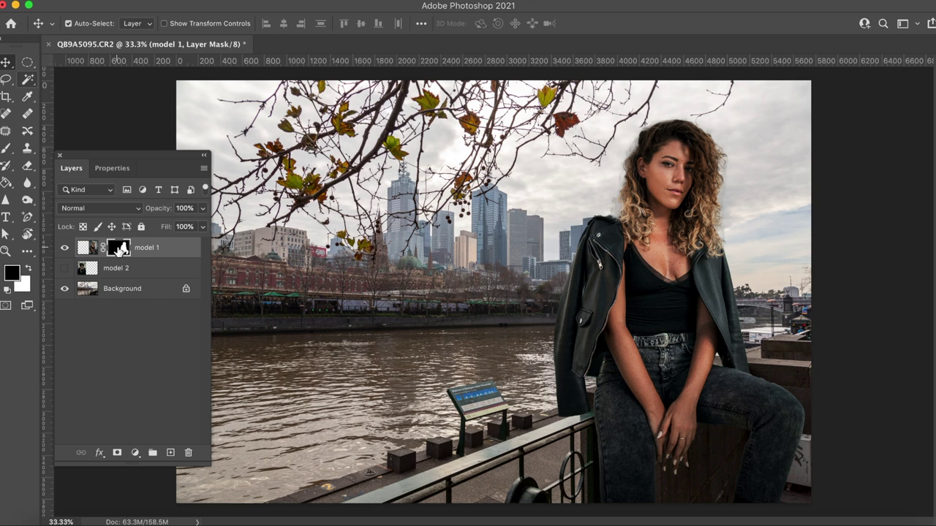
pyautogui.click(6, 147)
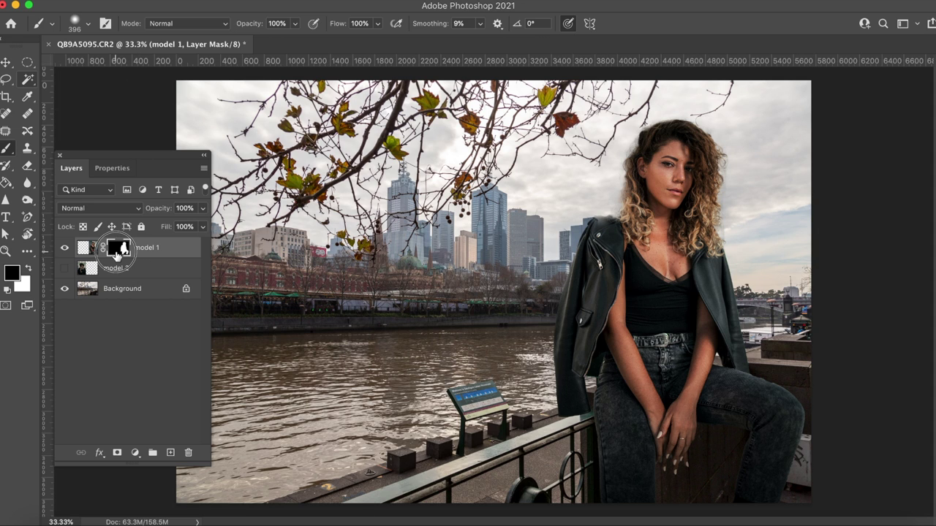
pyautogui.click(117, 170)
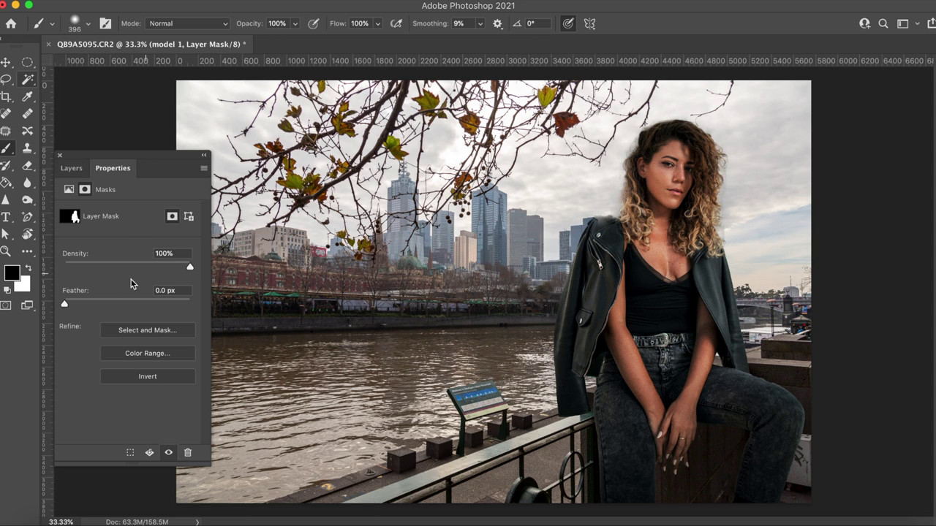
pyautogui.moveTo(67, 304)
pyautogui.mouseDown()
pyautogui.moveTo(83, 299)
pyautogui.moveTo(64, 303)
pyautogui.mouseUp()
pyautogui.moveTo(188, 268)
pyautogui.mouseDown()
pyautogui.moveTo(122, 255)
pyautogui.moveTo(198, 278)
pyautogui.mouseUp()
pyautogui.moveTo(64, 304); pyautogui.dragTo(101, 307)
pyautogui.click(82, 171)
# - Move the Layers panel aside, then show and select the model 2 puffer-jacket photo
pyautogui.moveTo(110, 155)
pyautogui.mouseDown()
pyautogui.moveTo(642, 196)
pyautogui.moveTo(804, 167)
pyautogui.mouseUp()
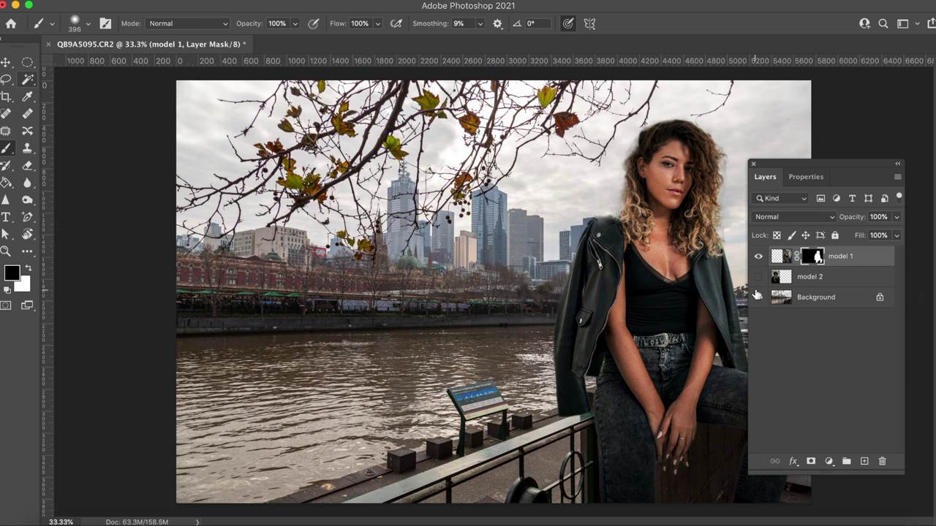
pyautogui.click(758, 276)
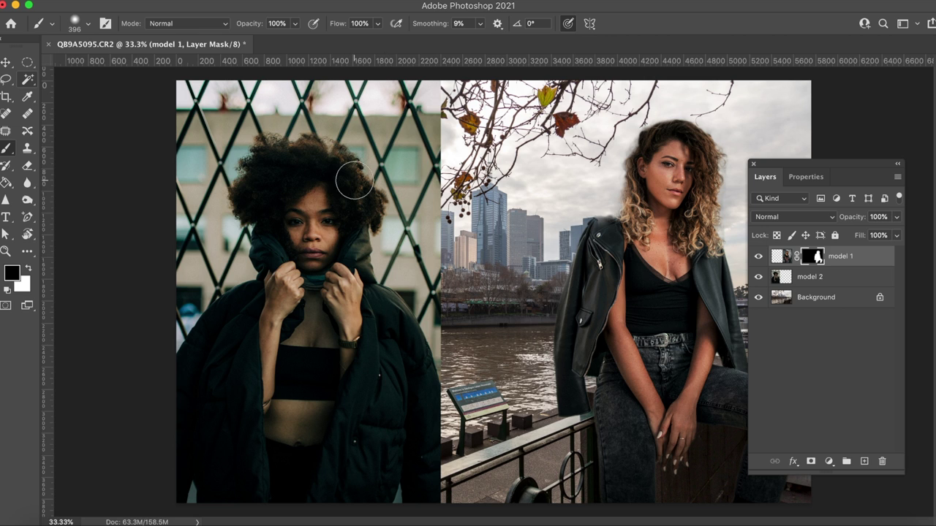
pyautogui.click(836, 281)
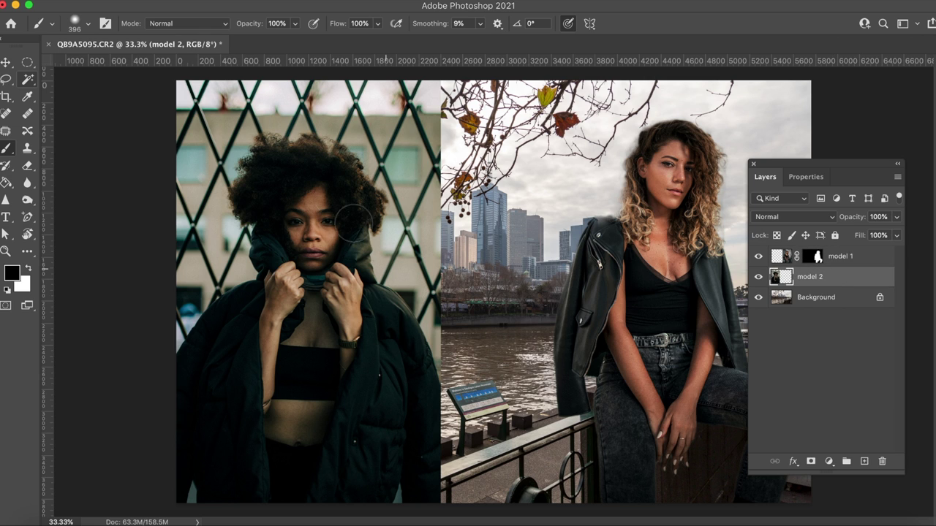
# - Remove the fence background behind the puffer-jacket woman using the model 2 quick action
pyautogui.click(799, 179)
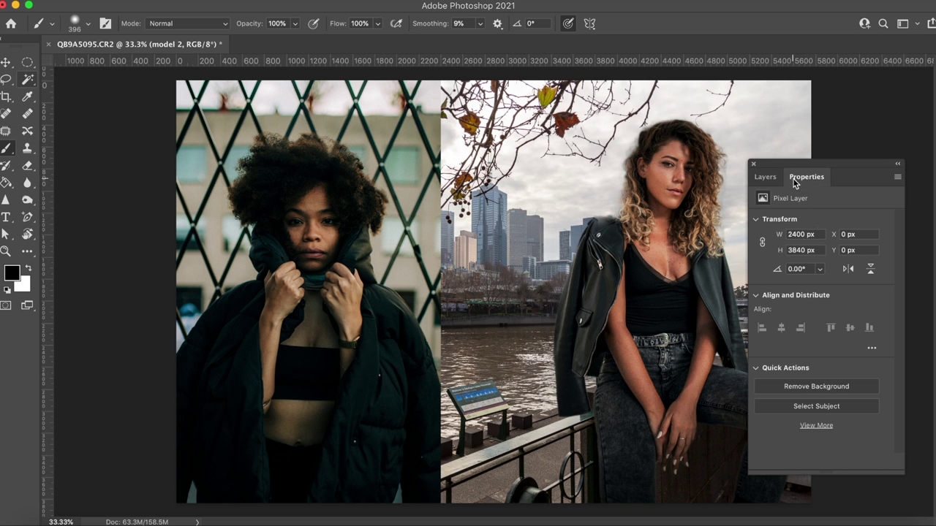
pyautogui.click(826, 388)
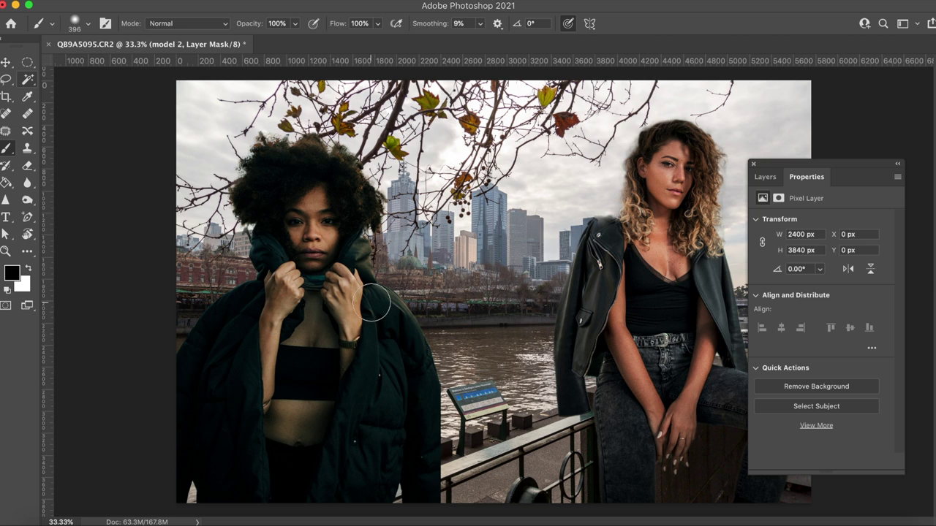
pyautogui.click(765, 177)
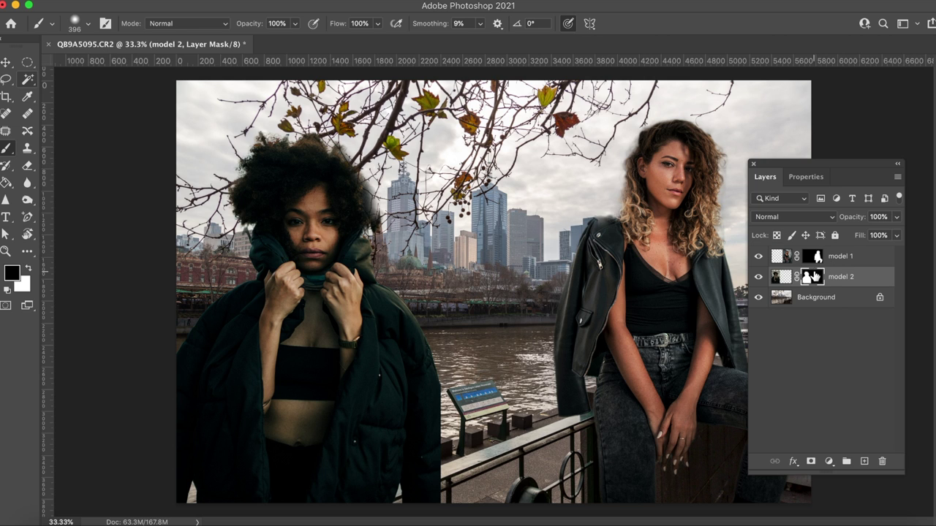
# - Feather model 2's layer mask by 0.2 px and test its Density setting
pyautogui.click(808, 180)
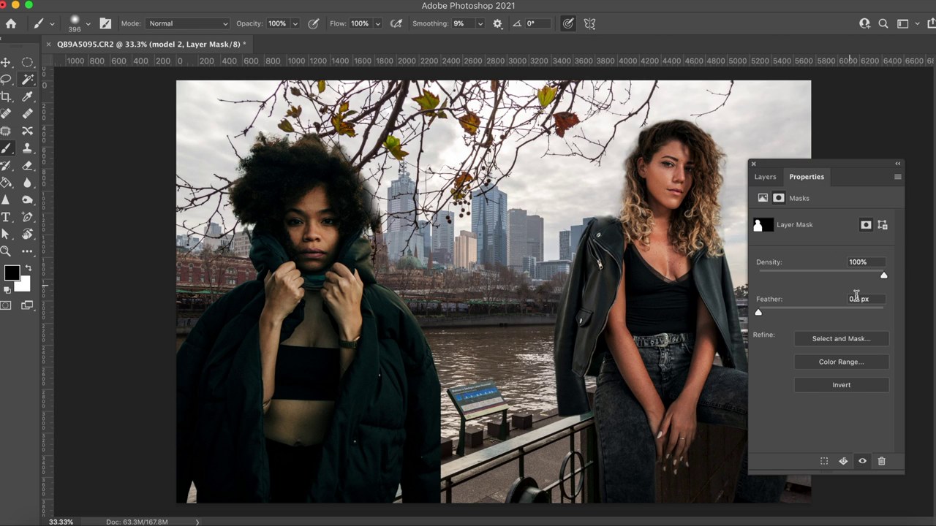
pyautogui.moveTo(758, 312)
pyautogui.mouseDown()
pyautogui.moveTo(788, 314)
pyautogui.moveTo(759, 313)
pyautogui.mouseUp()
pyautogui.moveTo(883, 276); pyautogui.dragTo(901, 278)
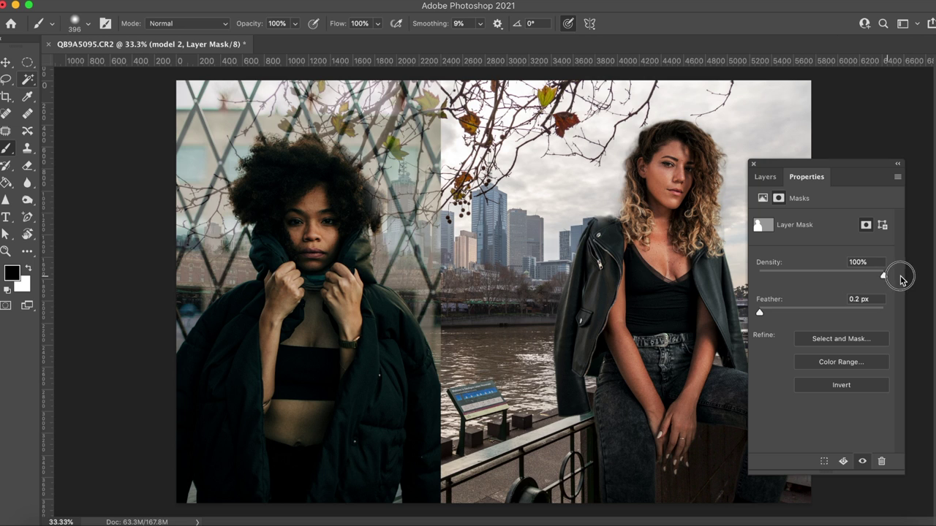